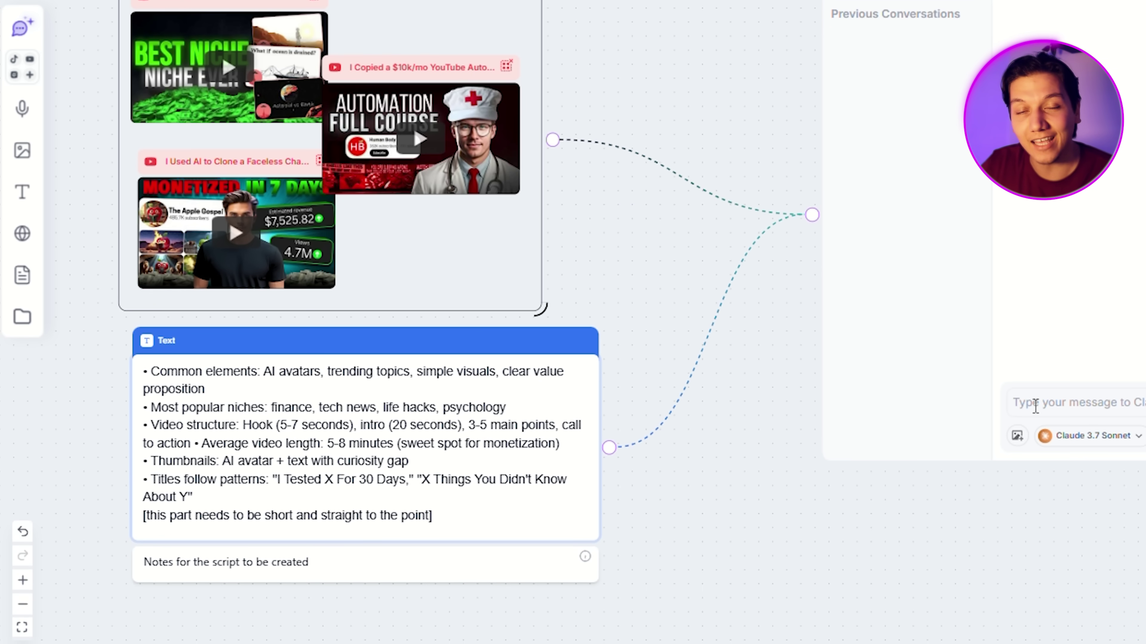
Focus Poppy AI's chat input to ask Claude 3.7 Sonnet for the YouTube script.
{"action": "left_click", "coordinate": [1036, 406]}
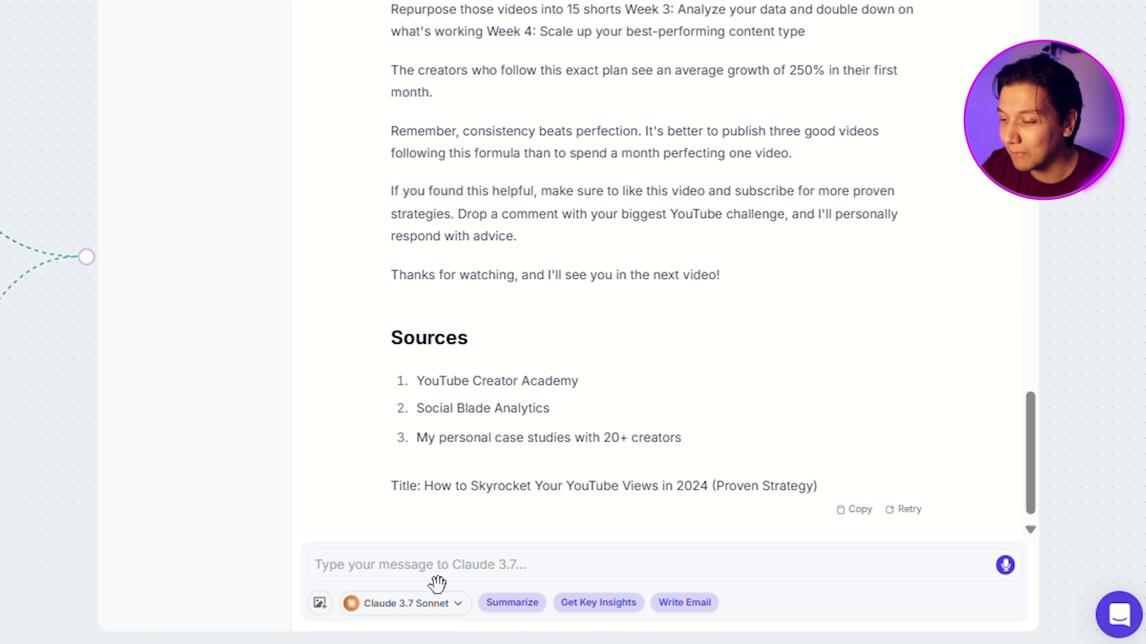
Scroll through Claude's finished script down to the comment-strategy bonus tip.
{"action": "scroll", "coordinate": [539, 118], "scroll_direction": "up", "scroll_amount": 20}
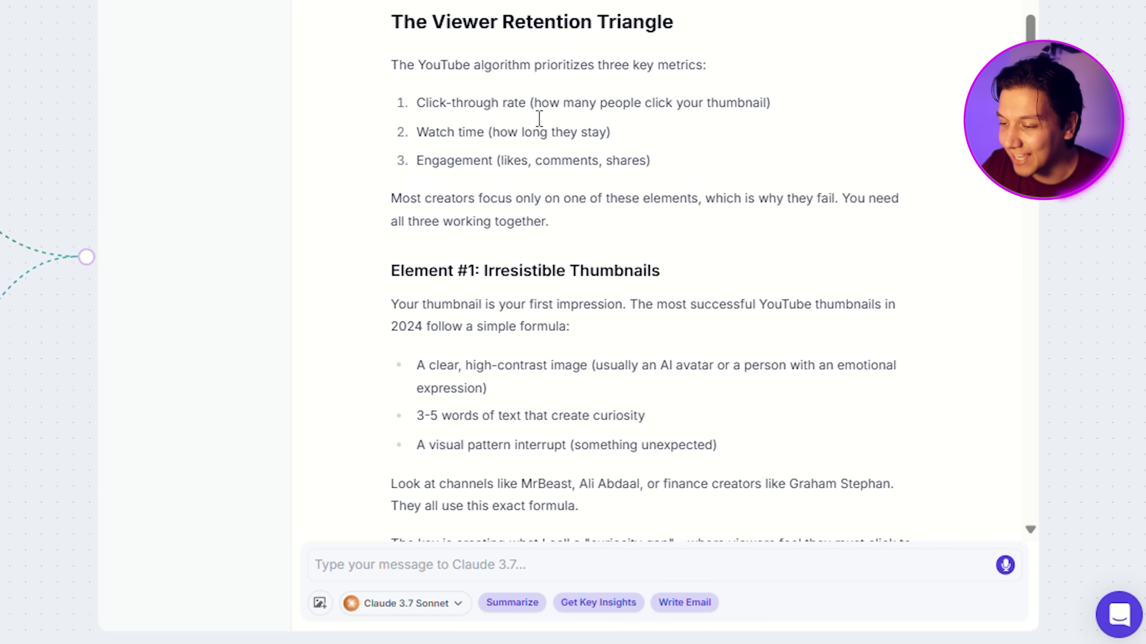
{"action": "scroll", "coordinate": [539, 118], "scroll_direction": "up", "scroll_amount": 9}
{"action": "scroll", "coordinate": [540, 118], "scroll_direction": "down", "scroll_amount": 5}
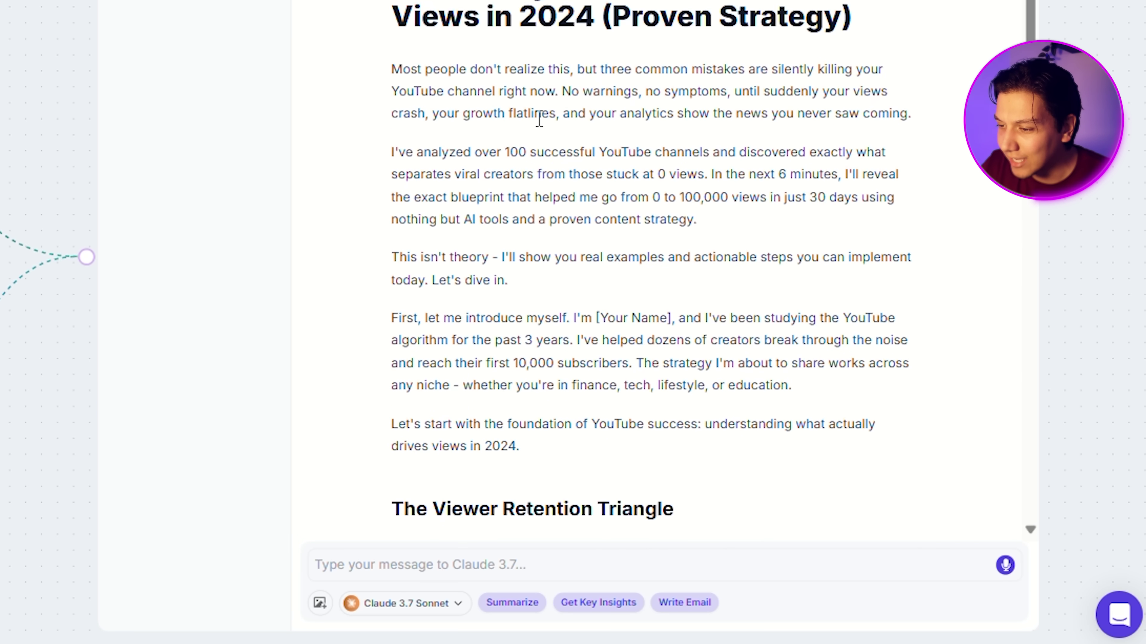
{"action": "scroll", "coordinate": [539, 120], "scroll_direction": "down", "scroll_amount": 8}
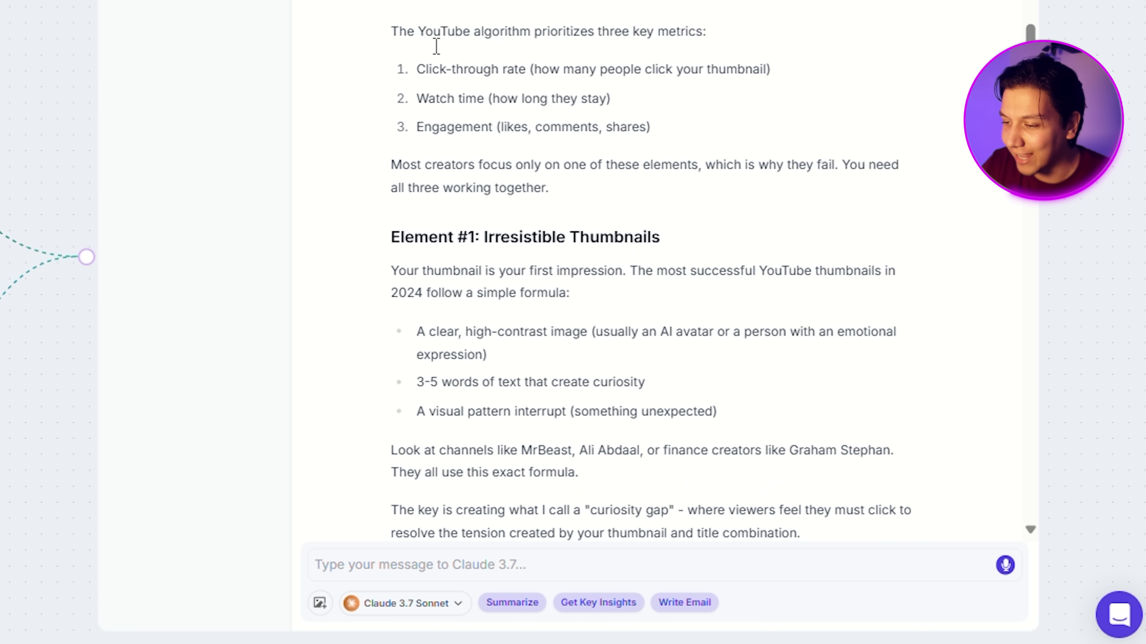
{"action": "scroll", "coordinate": [562, 209], "scroll_direction": "down", "scroll_amount": 20}
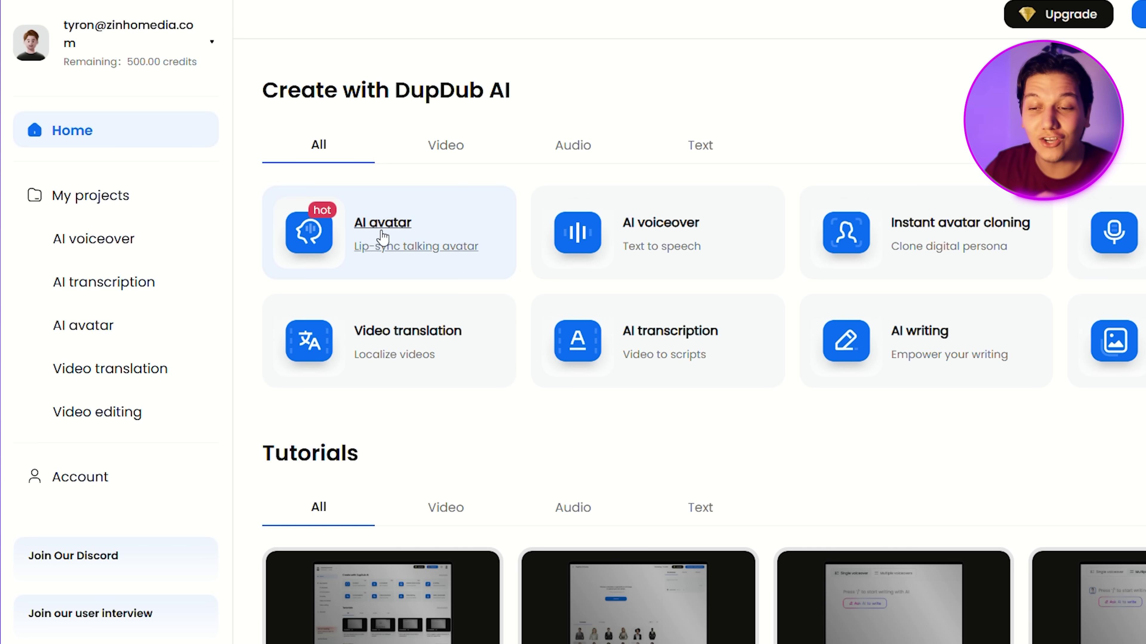
Start an AI avatar project with the headset-wearing gamer Motion Avatar template.
{"action": "left_click", "coordinate": [375, 239]}
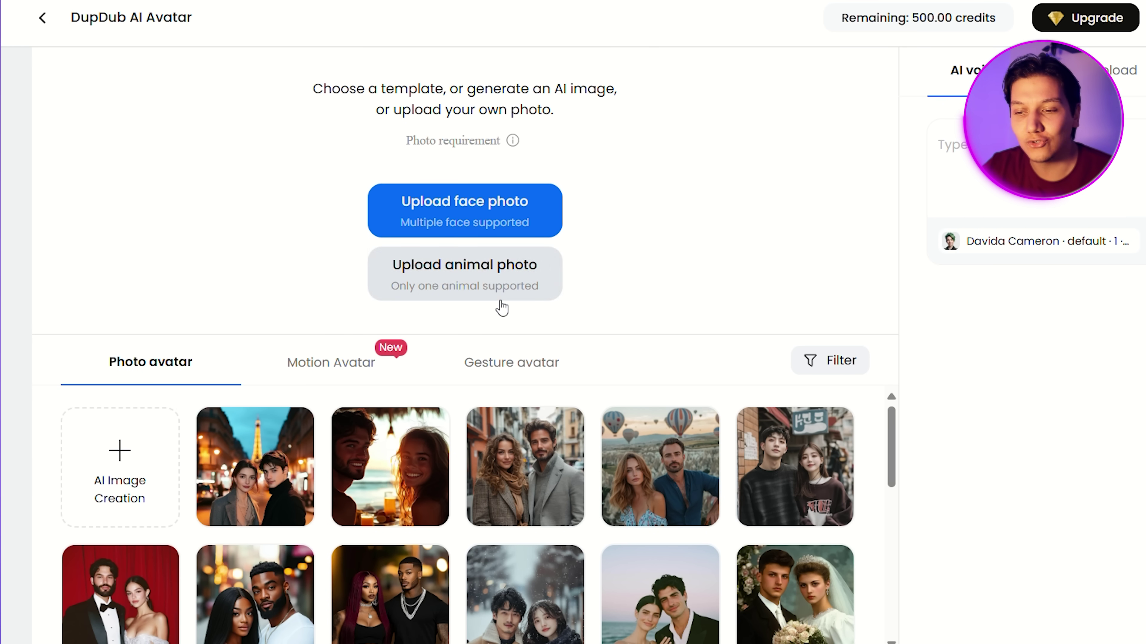
{"action": "scroll", "coordinate": [405, 479], "scroll_direction": "down", "scroll_amount": 4}
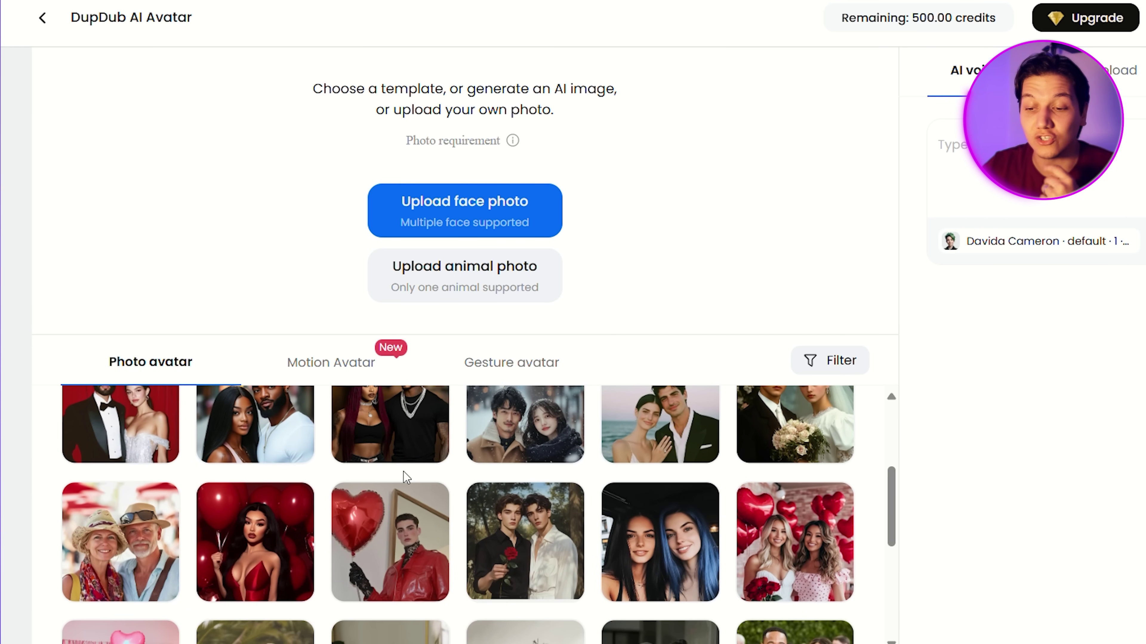
{"action": "scroll", "coordinate": [396, 469], "scroll_direction": "down", "scroll_amount": 2}
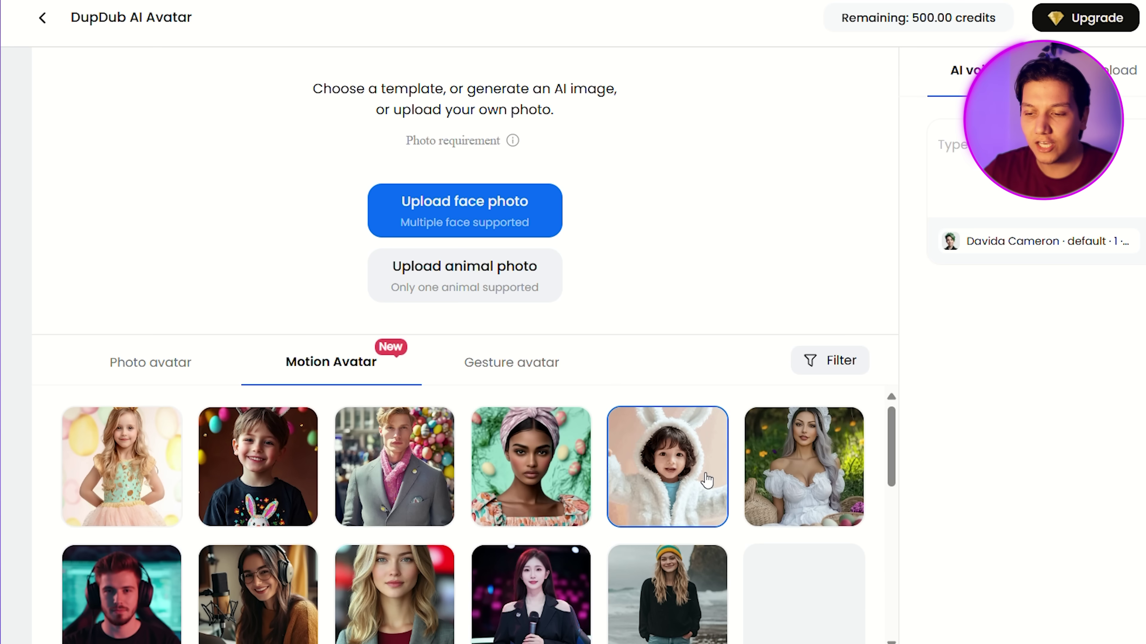
{"action": "scroll", "coordinate": [706, 481], "scroll_direction": "down", "scroll_amount": 3}
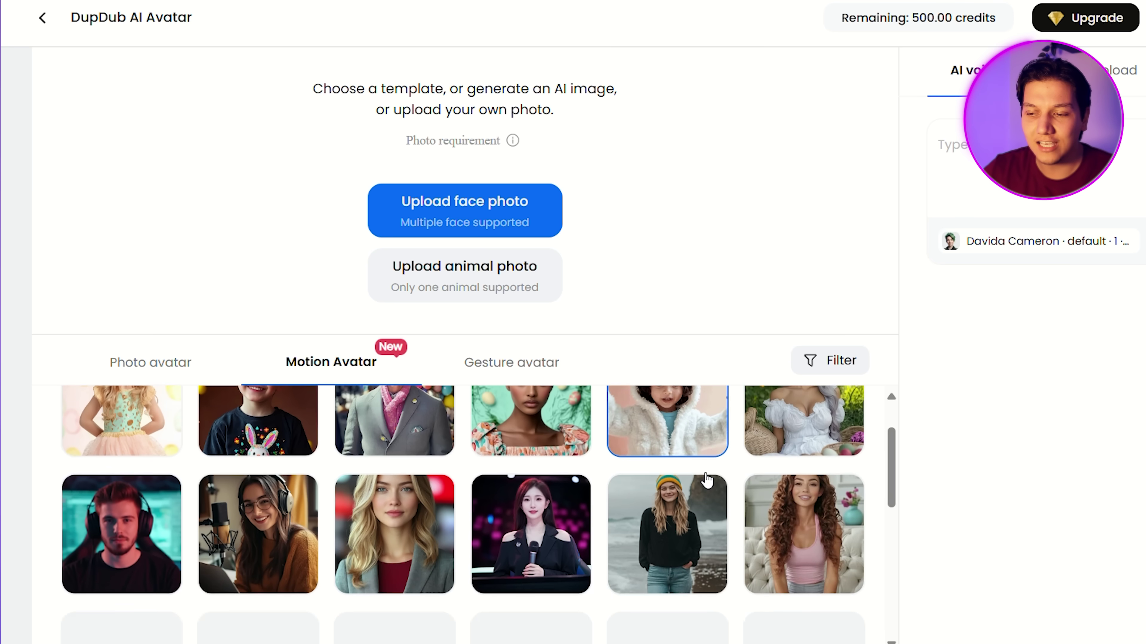
{"action": "scroll", "coordinate": [706, 478], "scroll_direction": "down", "scroll_amount": 1}
{"action": "scroll", "coordinate": [706, 479], "scroll_direction": "up", "scroll_amount": 1}
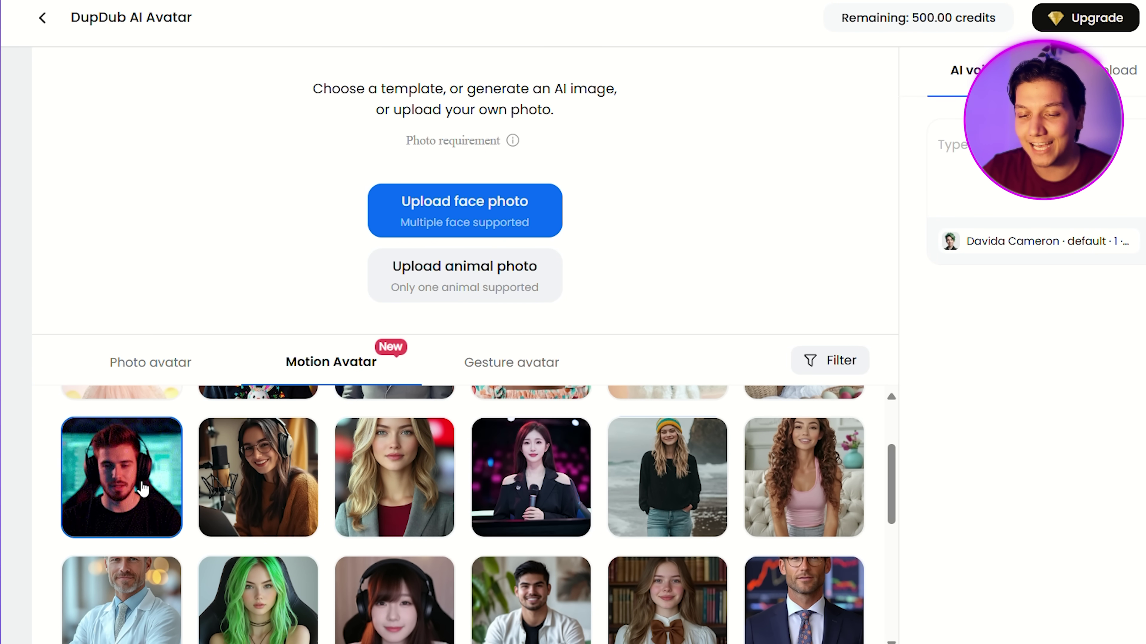
{"action": "left_click", "coordinate": [143, 488]}
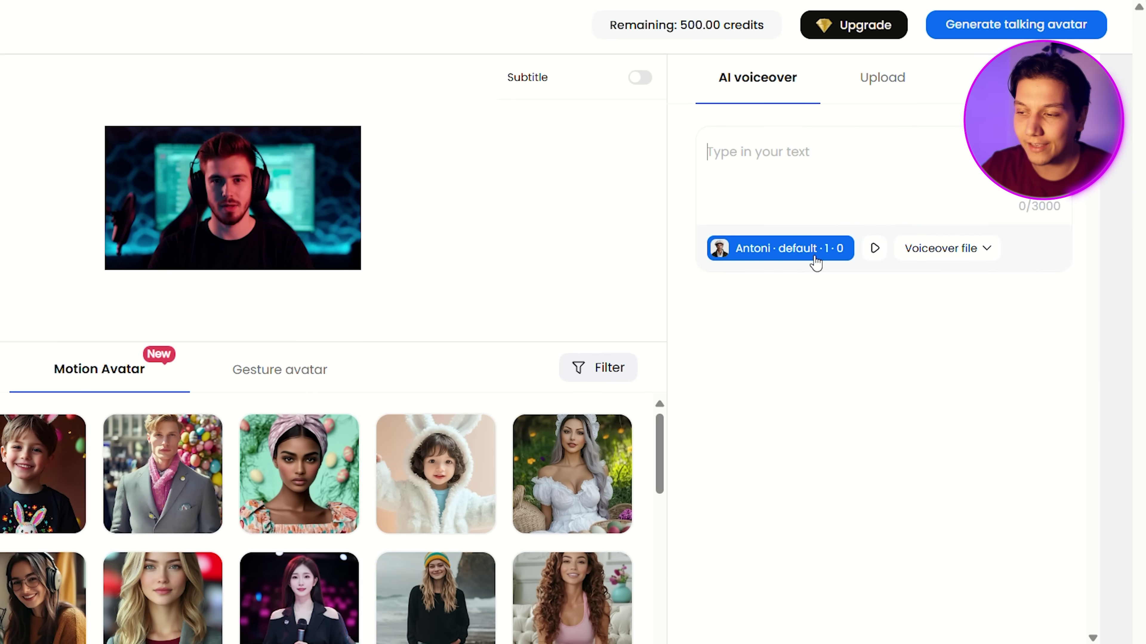
Place the cursor in the voiceover box and bring up the voice list from Antoni.
{"action": "left_click", "coordinate": [732, 142]}
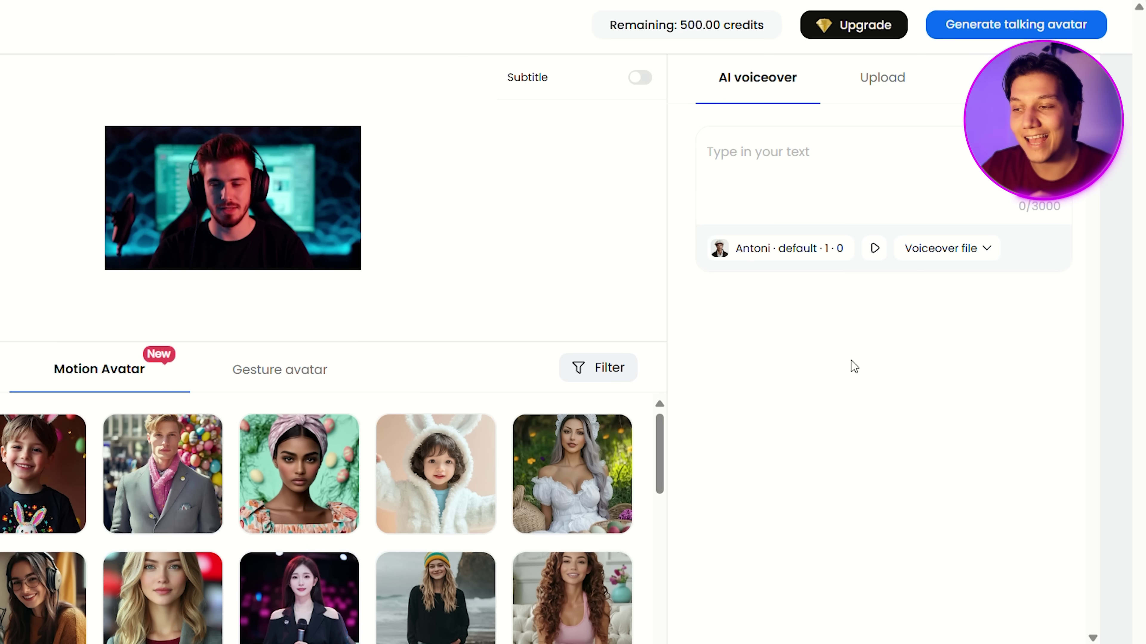
{"action": "left_click", "coordinate": [789, 249]}
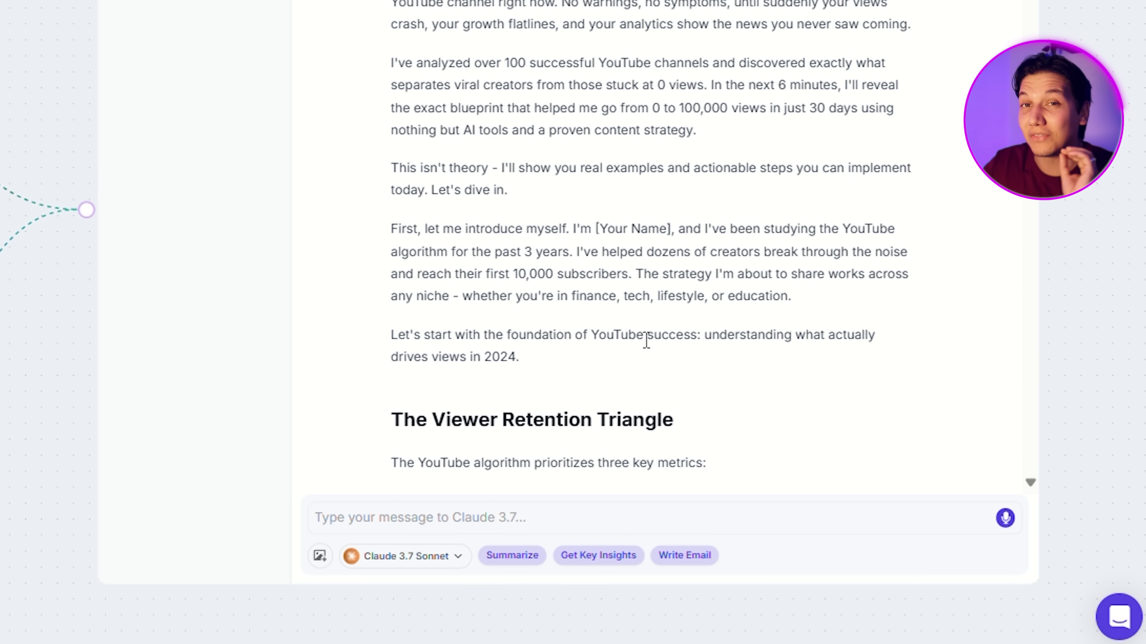
Select the five intro paragraphs from 'Most people' to 'drives views in 2024.'.
{"action": "scroll", "coordinate": [646, 341], "scroll_direction": "down", "scroll_amount": 9}
{"action": "scroll", "coordinate": [810, 345], "scroll_direction": "up", "scroll_amount": 10}
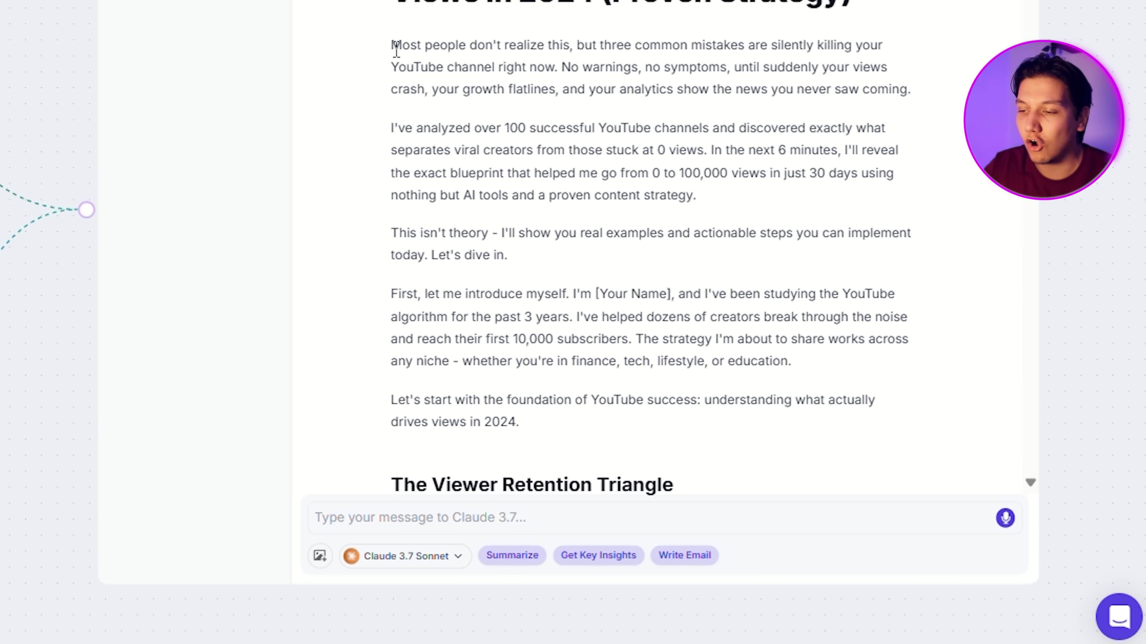
{"action": "left_click_drag", "start_coordinate": [391, 45], "coordinate": [590, 432]}
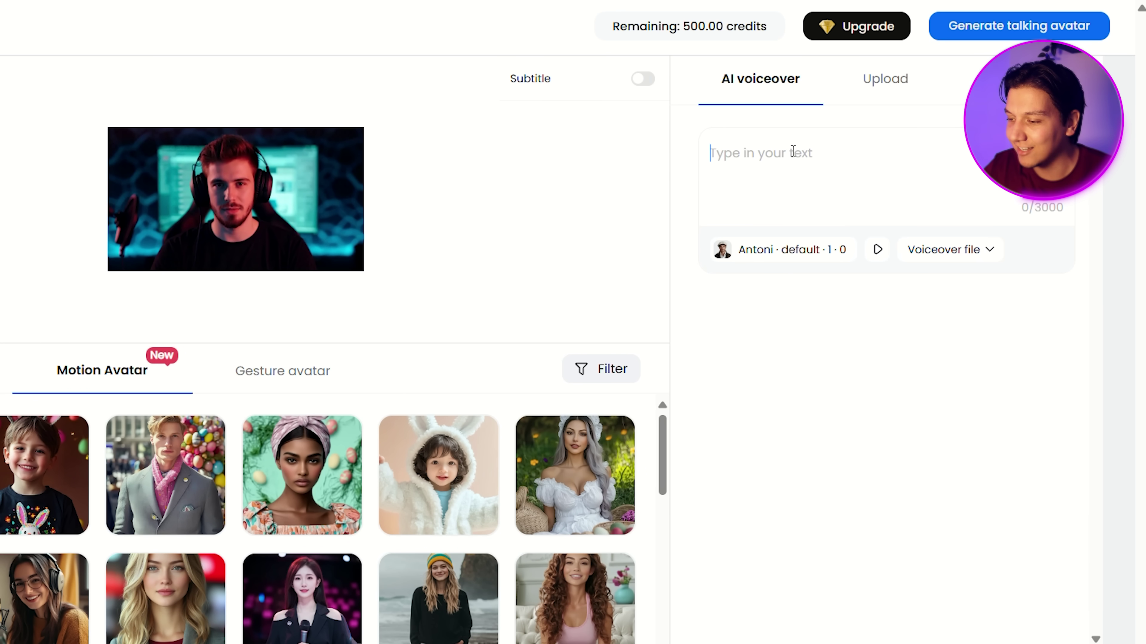
Paste the copied intro into the voiceover box and generate the talking avatar video.
{"action": "key", "text": "ctrl+v"}
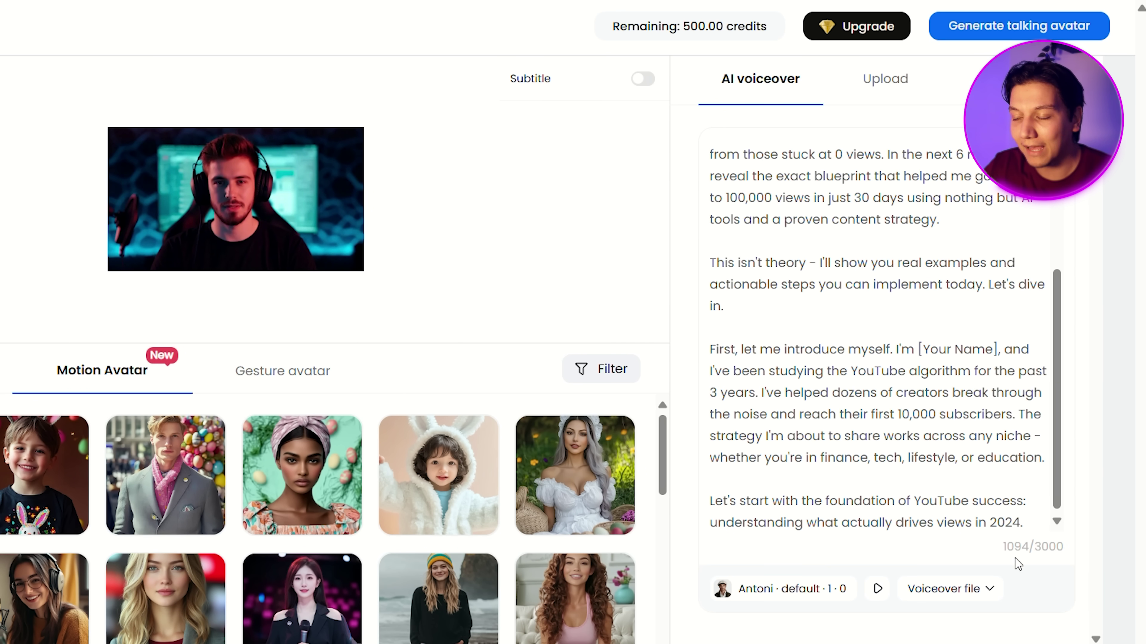
{"action": "scroll", "coordinate": [903, 304], "scroll_direction": "up", "scroll_amount": 5}
{"action": "scroll", "coordinate": [902, 302], "scroll_direction": "down", "scroll_amount": 5}
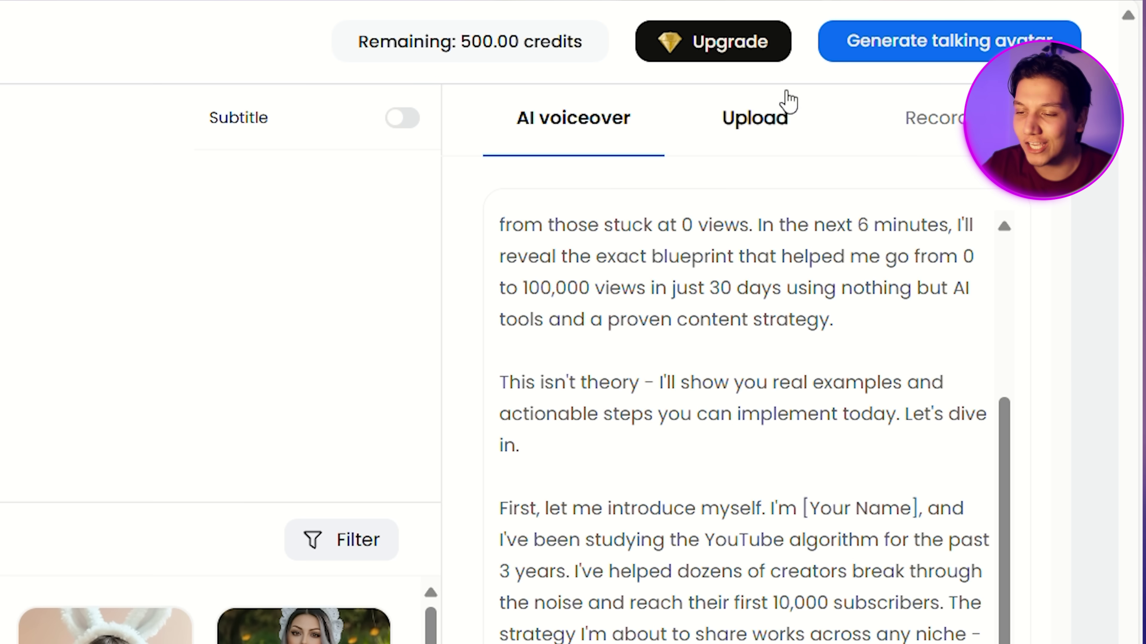
{"action": "left_click", "coordinate": [931, 36]}
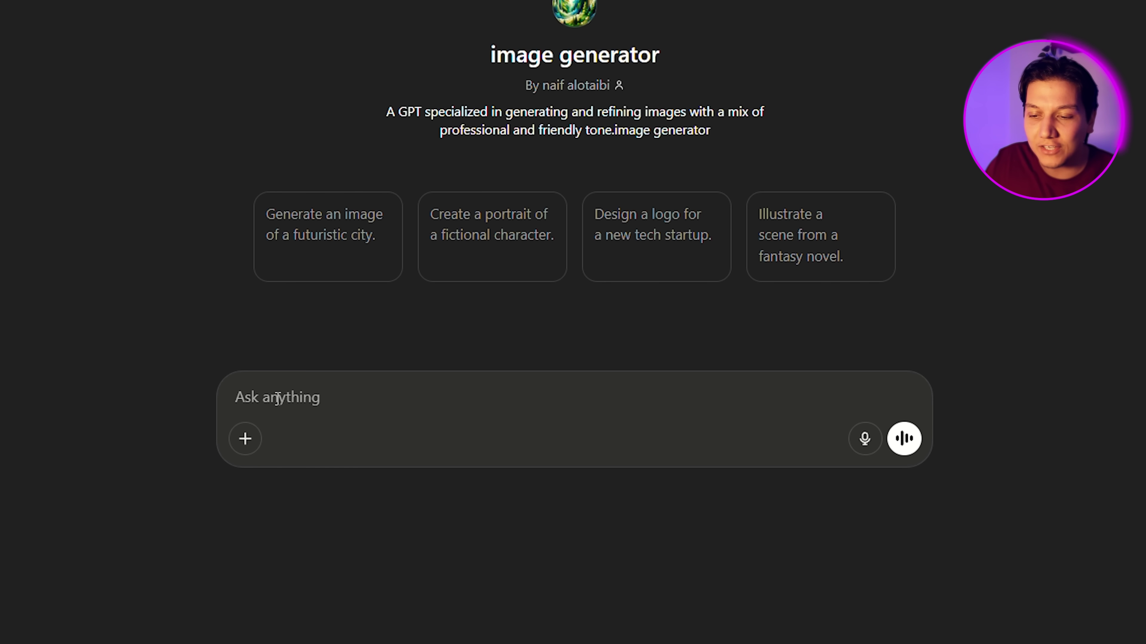
Have the image generator create a cartoon character with brown curly hair and sunglasses on red.
{"action": "type", "text": "Give me an animated character for my YouTube Channel. I want him to be mid 20's, brown curly hair and no beard"}
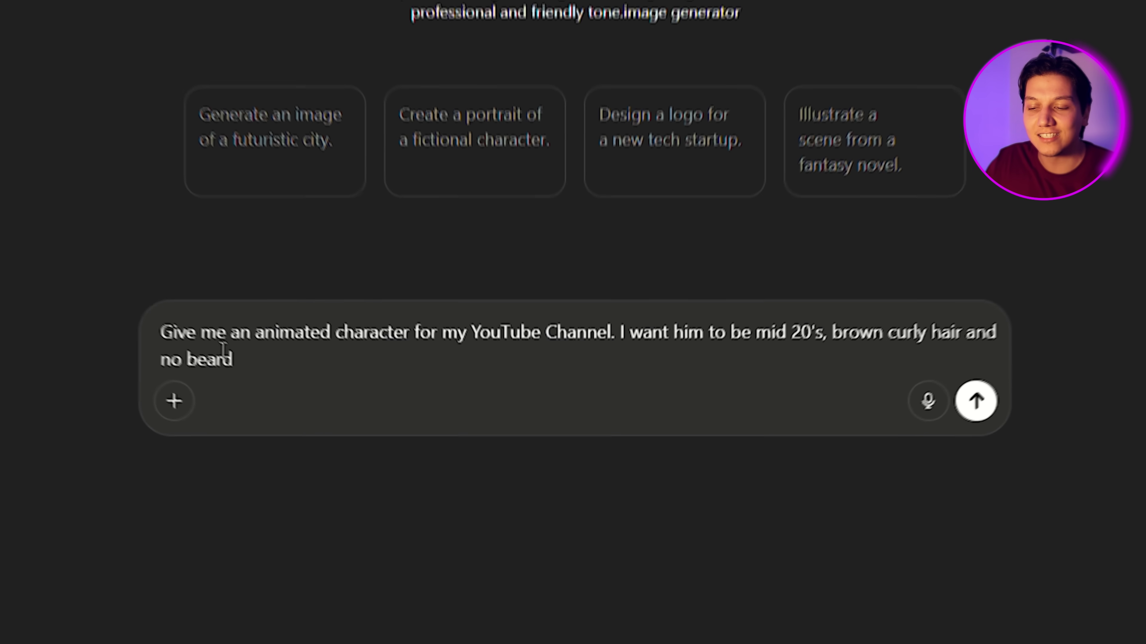
{"action": "left_click", "coordinate": [1003, 385]}
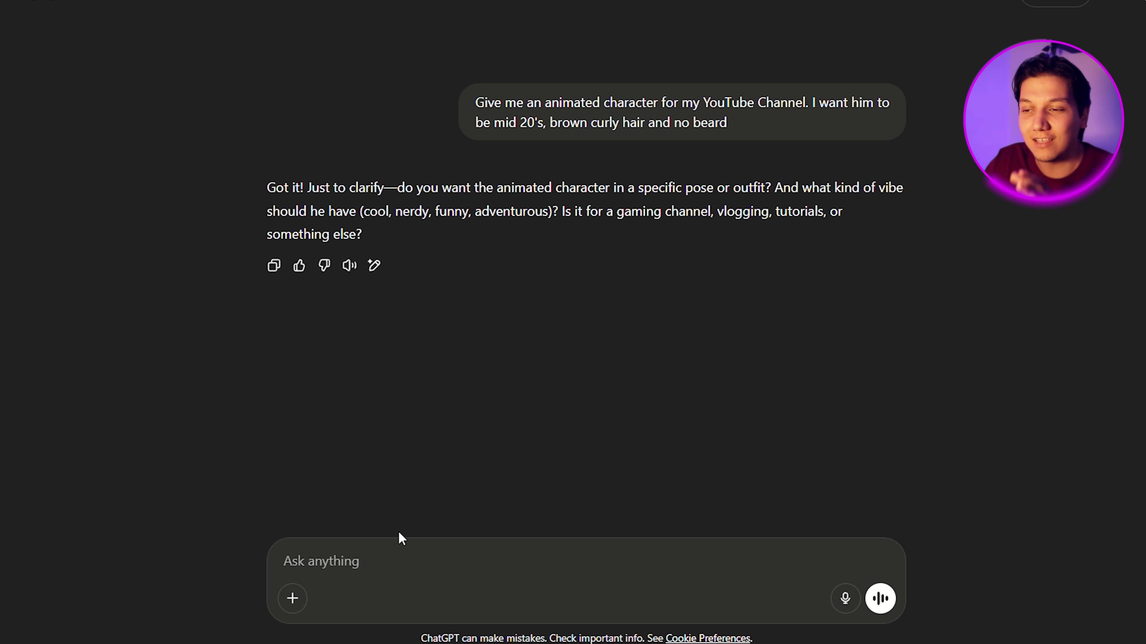
{"action": "type", "text": "He should be cool, this will be for tutorial videos"}
{"action": "key", "text": "Return"}
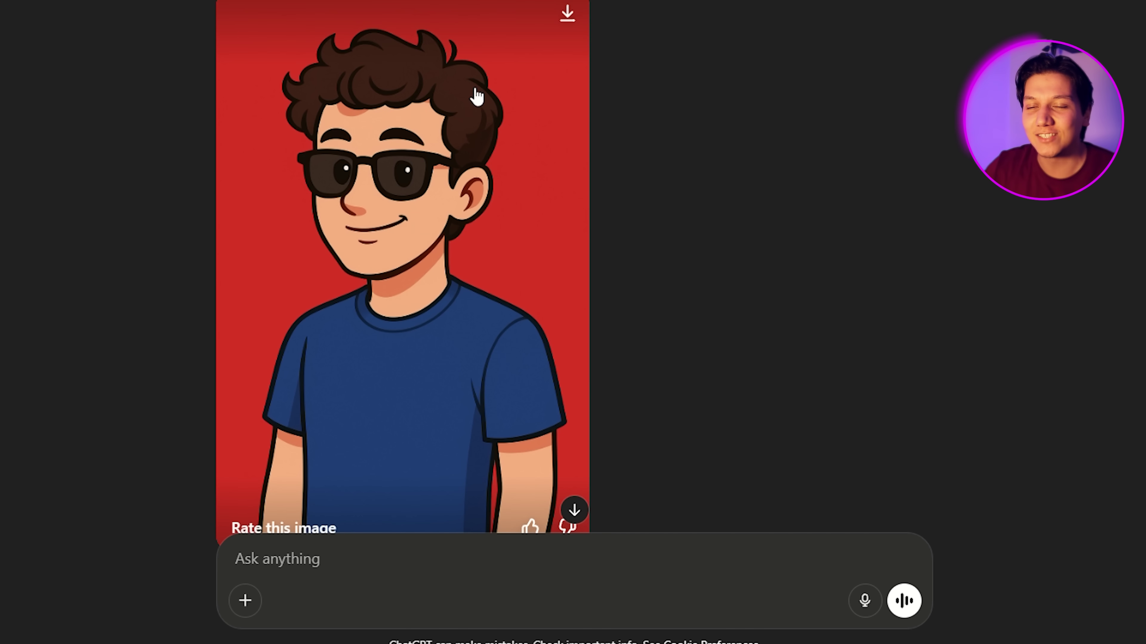
{"action": "scroll", "coordinate": [522, 417], "scroll_direction": "down", "scroll_amount": 3}
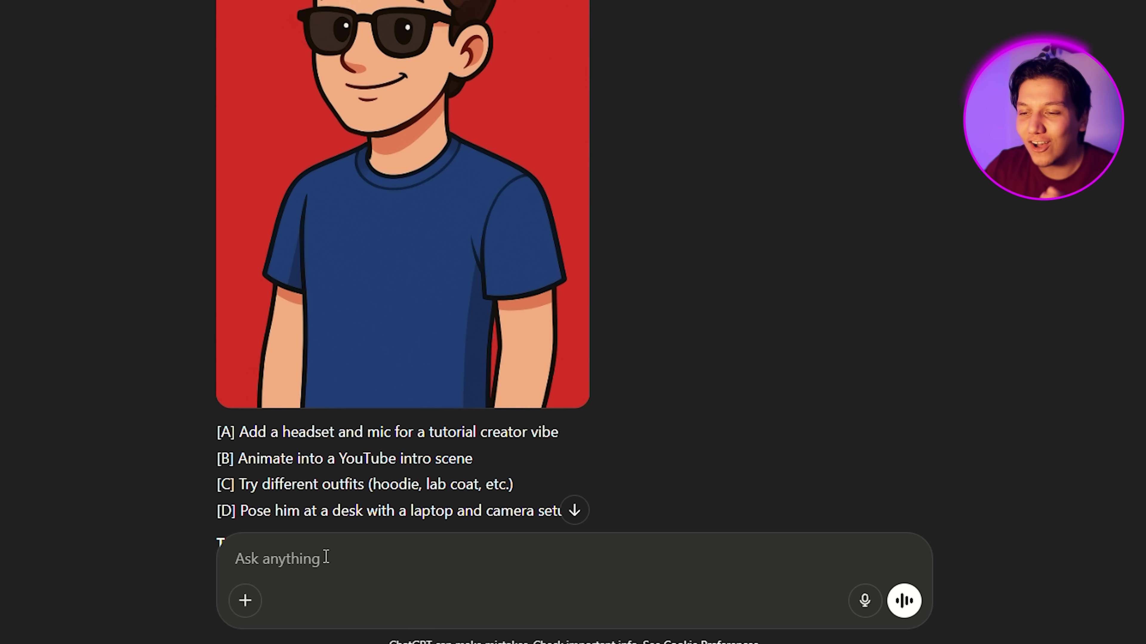
{"action": "scroll", "coordinate": [350, 454], "scroll_direction": "down", "scroll_amount": 2}
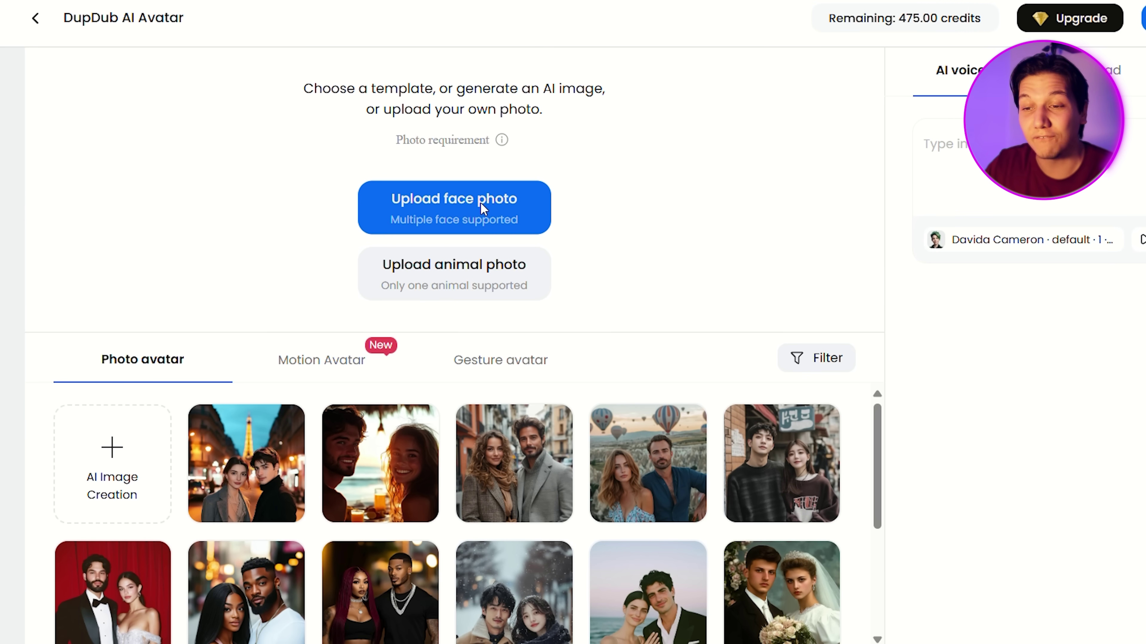
Upload the face photo 5 (1) as the avatar image.
{"action": "left_click", "coordinate": [483, 208]}
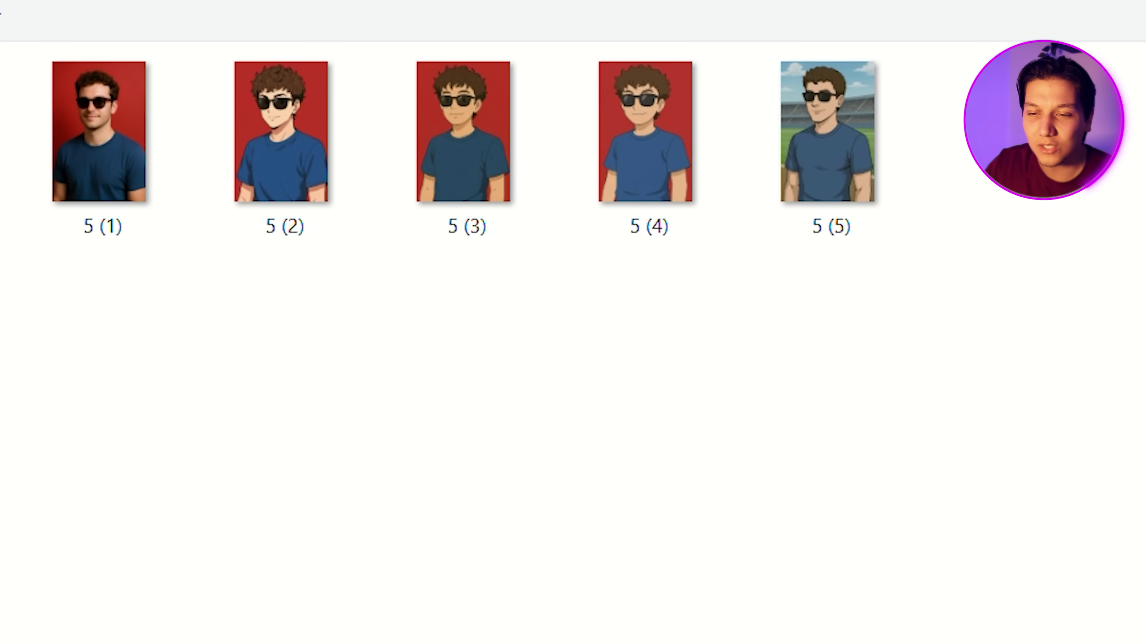
{"action": "left_click", "coordinate": [116, 132]}
{"action": "double_click", "coordinate": [116, 131]}
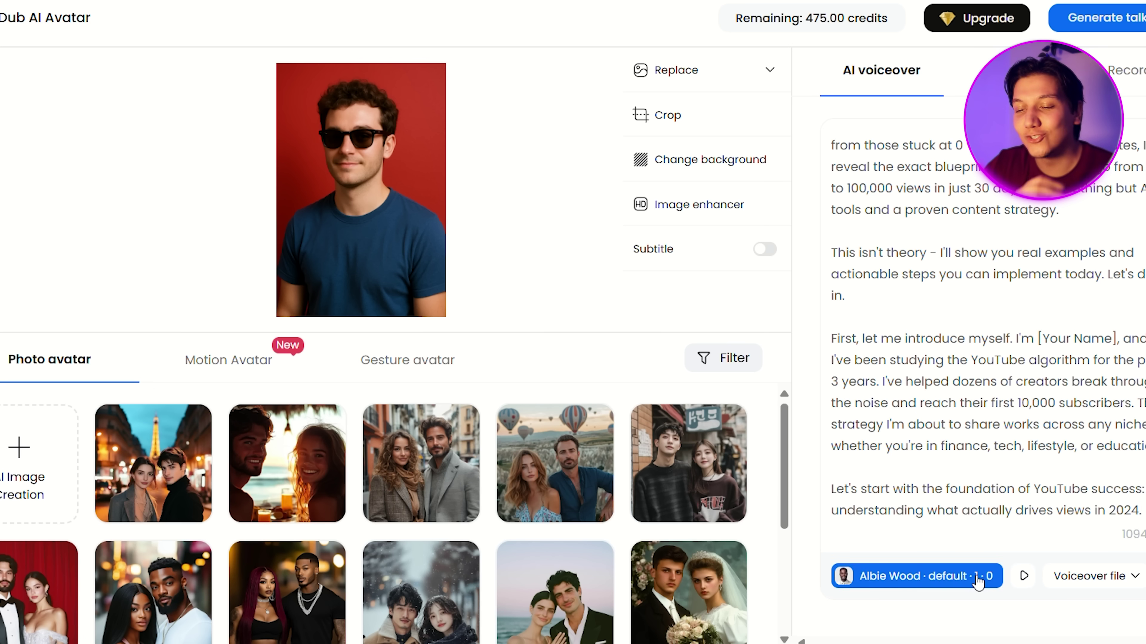
Switch the voiceover voice to Sam.
{"action": "left_click", "coordinate": [976, 581]}
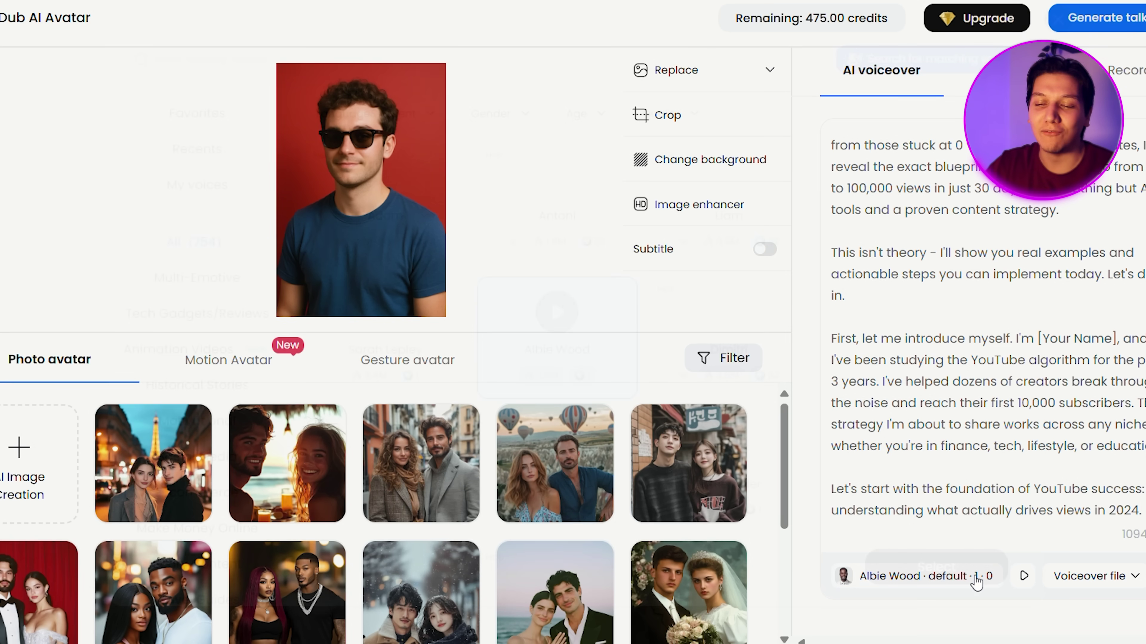
{"action": "scroll", "coordinate": [558, 239], "scroll_direction": "down", "scroll_amount": 3}
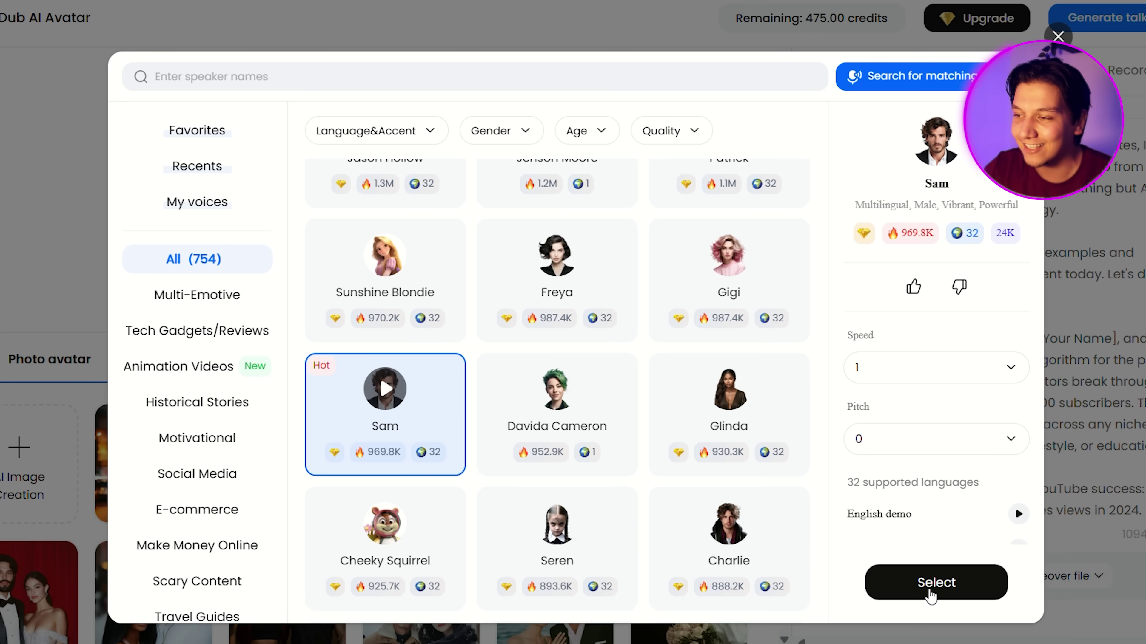
{"action": "left_click", "coordinate": [933, 637]}
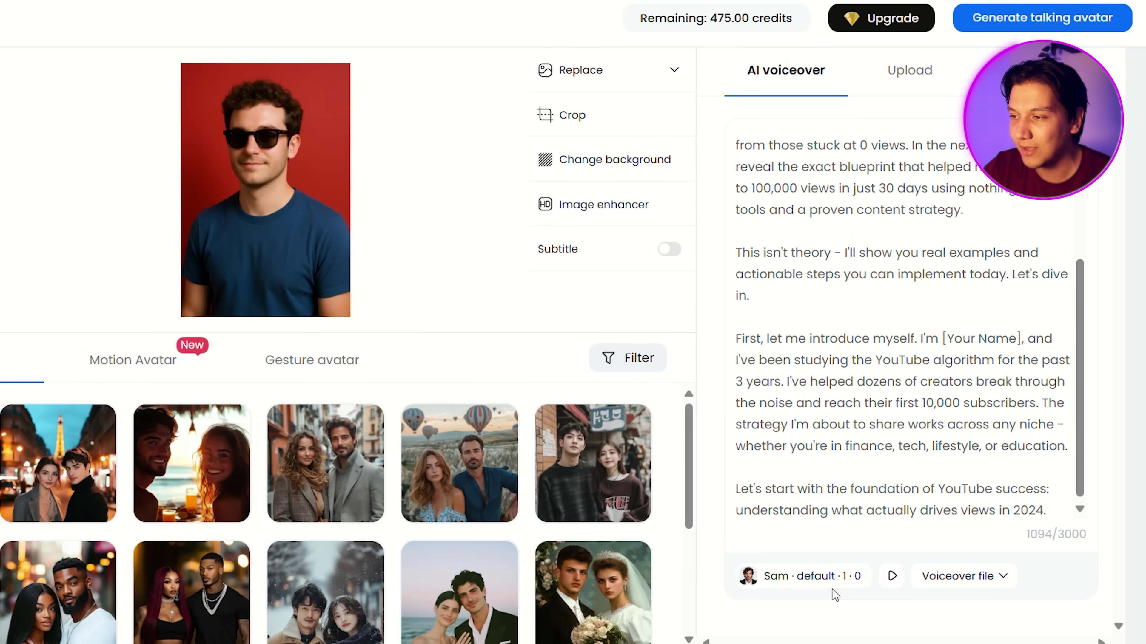